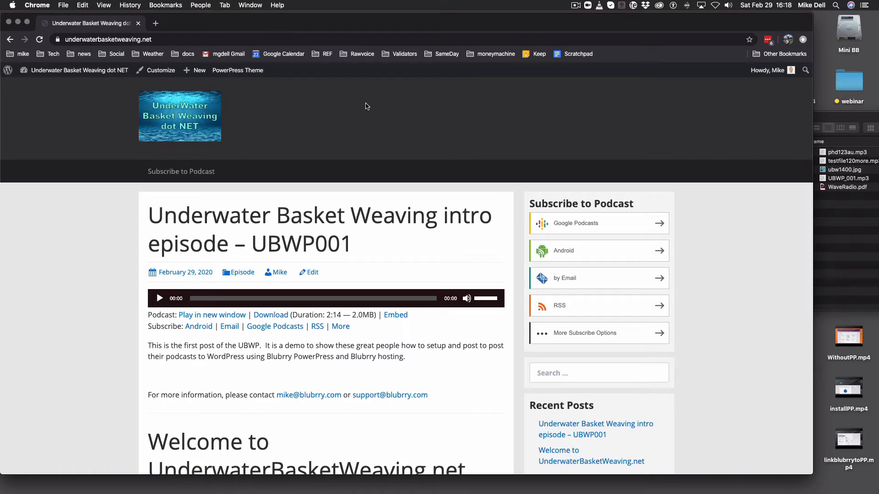
# - Go to the site's WordPress dashboard and show the Destinations section of the Blubrry PowerPress settings
pyautogui.scroll(-1, 367, 106)
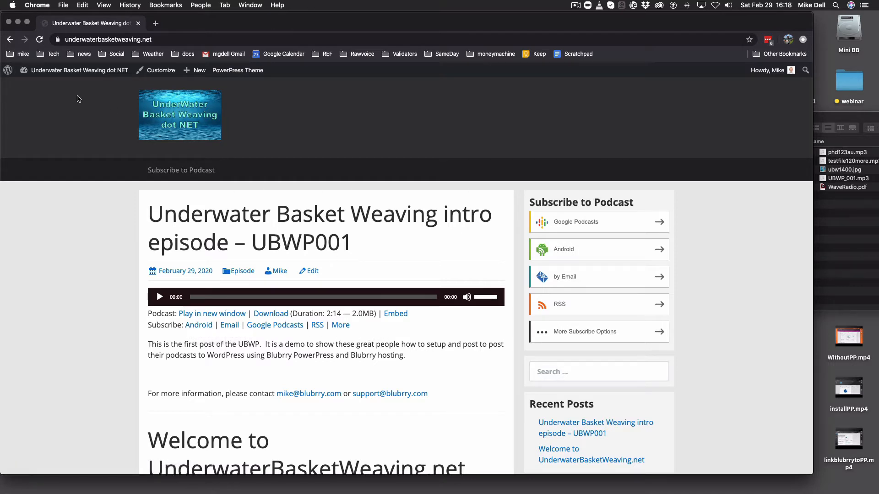
pyautogui.moveTo(67, 71)
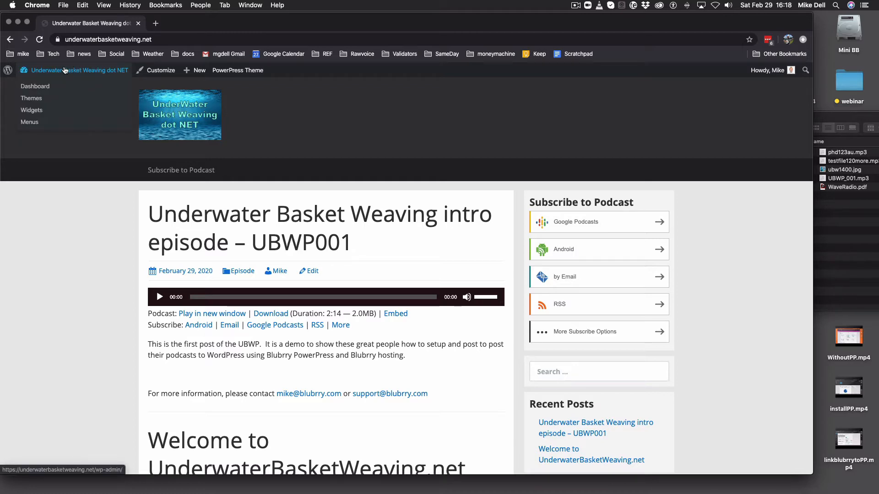
pyautogui.click(65, 70)
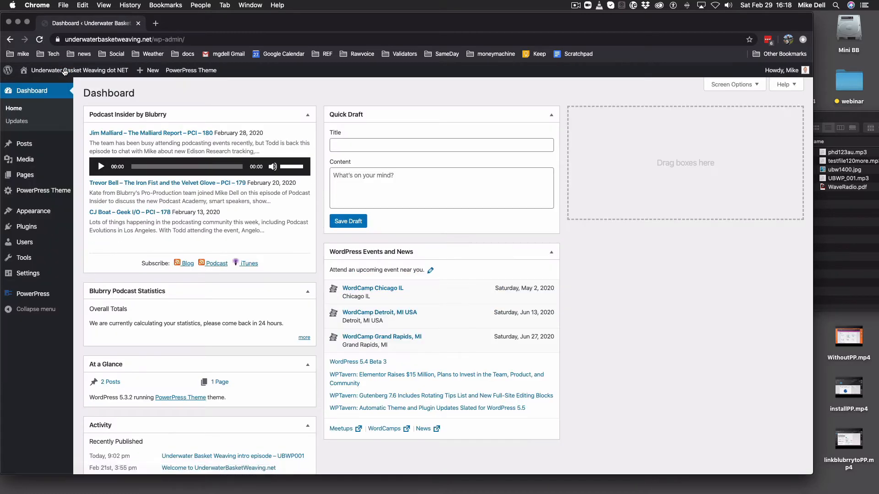
pyautogui.moveTo(36, 295)
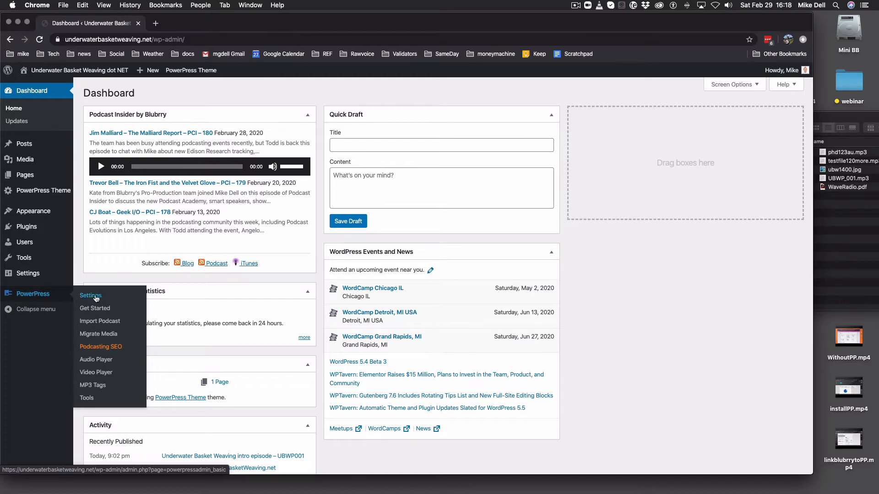
pyautogui.click(96, 297)
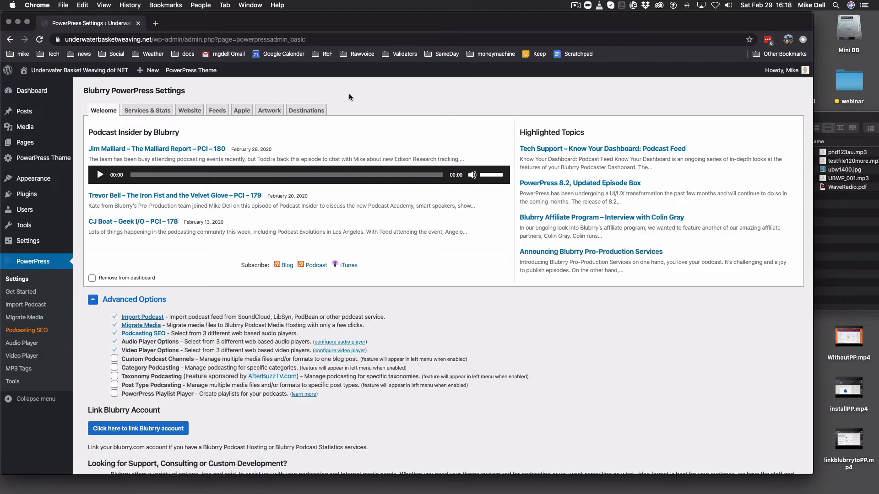
pyautogui.click(307, 111)
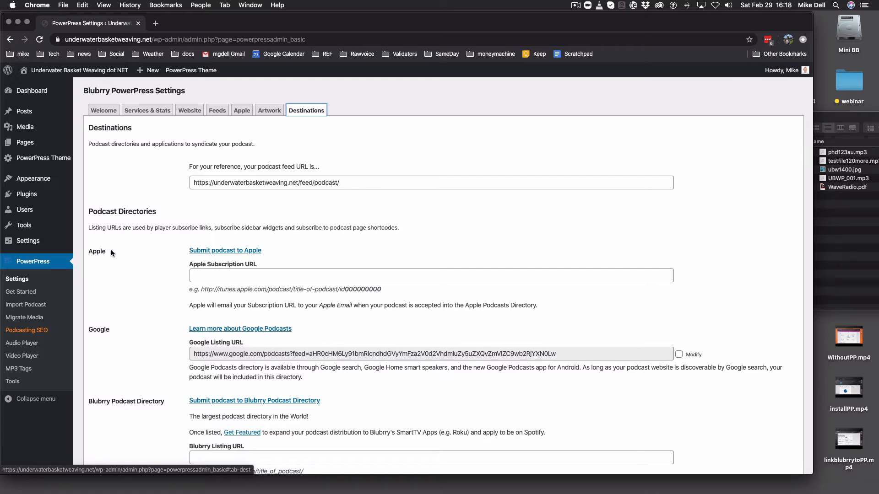
# - Open the guide for submitting the podcast to Apple and follow it to the iTunes Podcasts Connect sign-in page
pyautogui.click(223, 251)
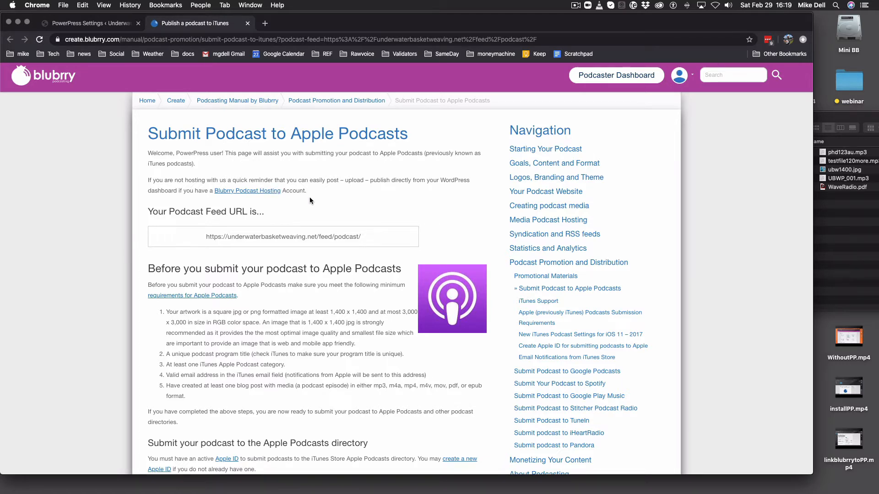
pyautogui.scroll(-2, 309, 195)
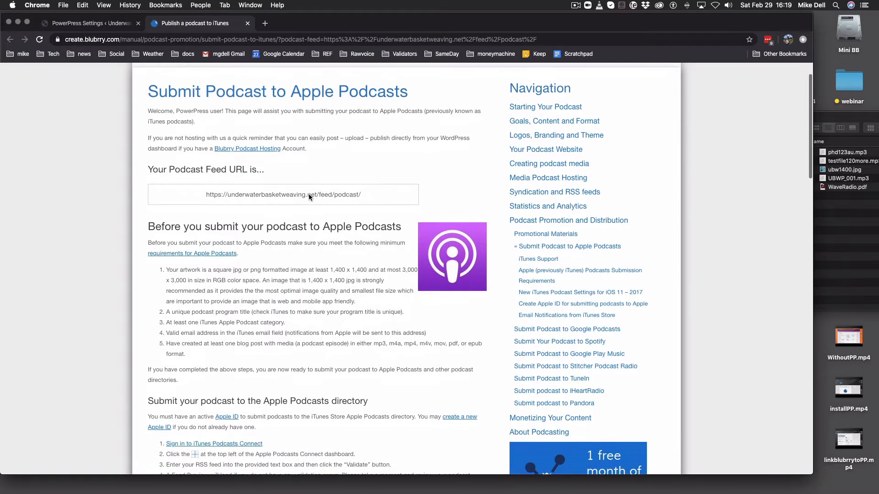
pyautogui.moveTo(368, 191); pyautogui.dragTo(197, 191)
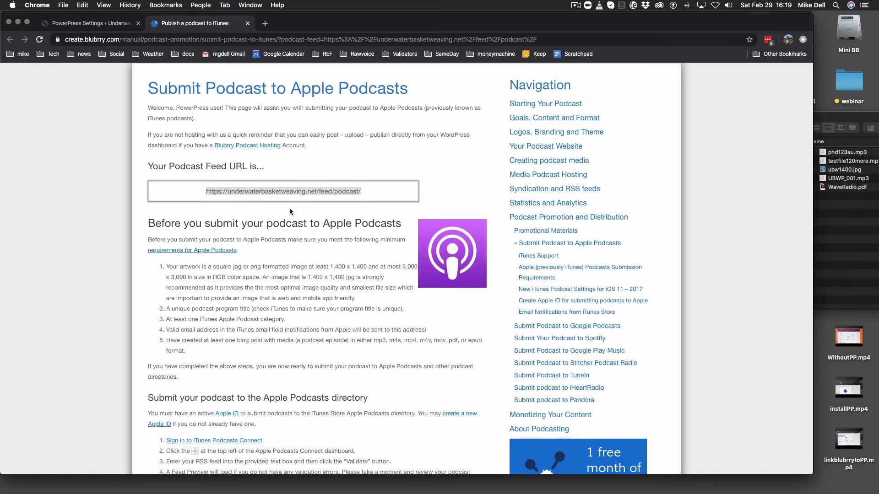
pyautogui.scroll(-5, 287, 208)
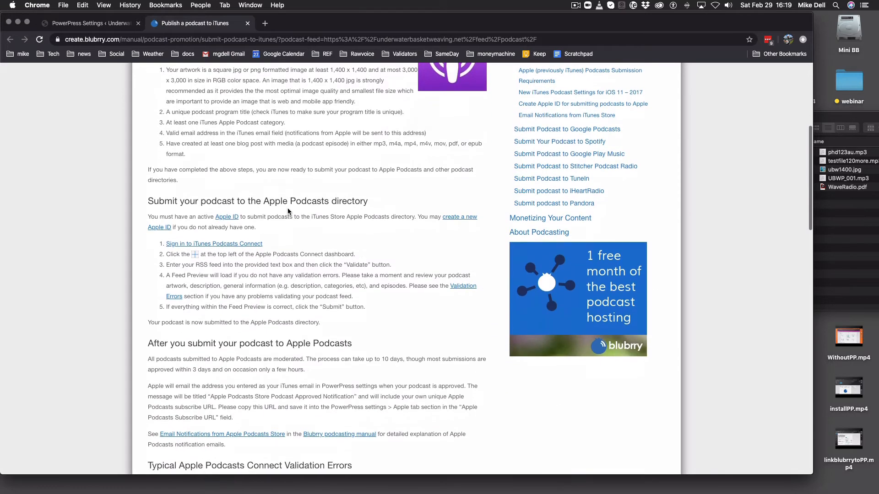
pyautogui.click(209, 242)
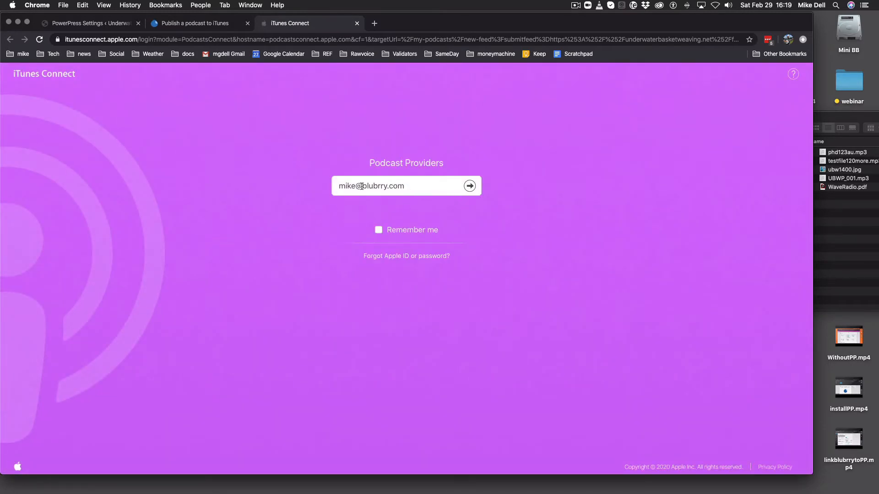
# - Sign in to iTunes Connect with the account password and review the podcast feed preview down to the episode list
pyautogui.click(470, 187)
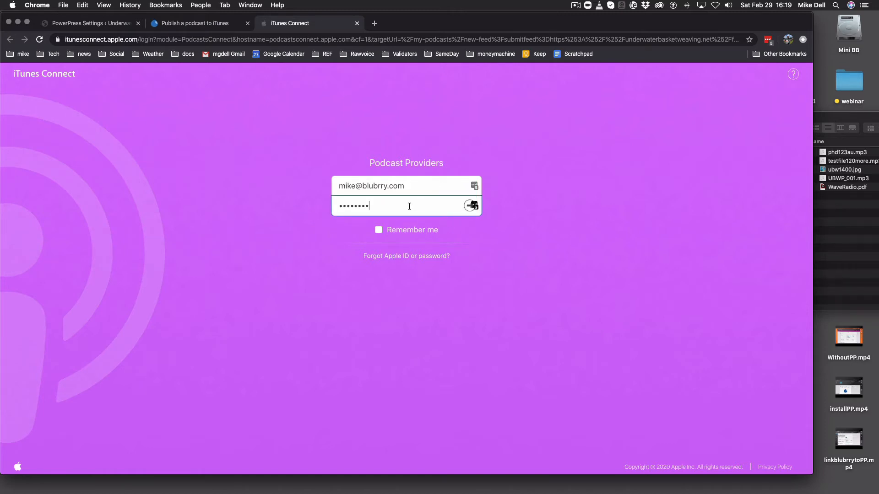
pyautogui.doubleClick(409, 206)
pyautogui.write('••••••••')
pyautogui.click(468, 208)
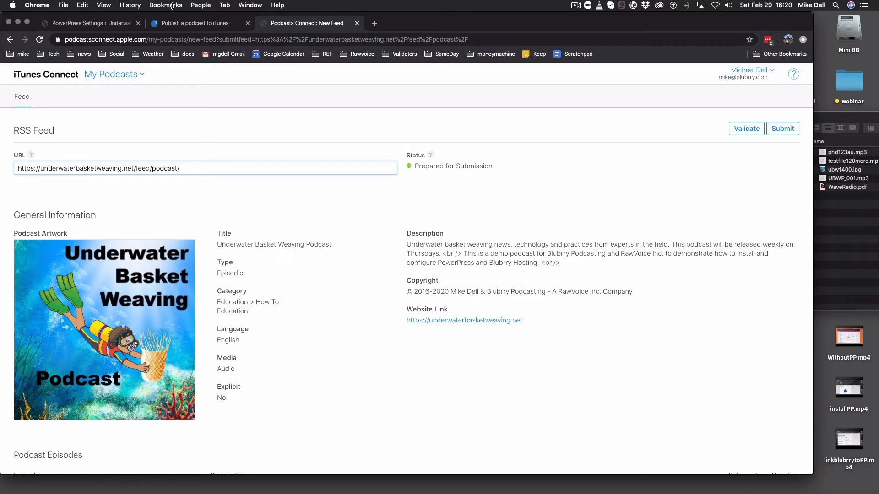
pyautogui.scroll(-3, 298, 286)
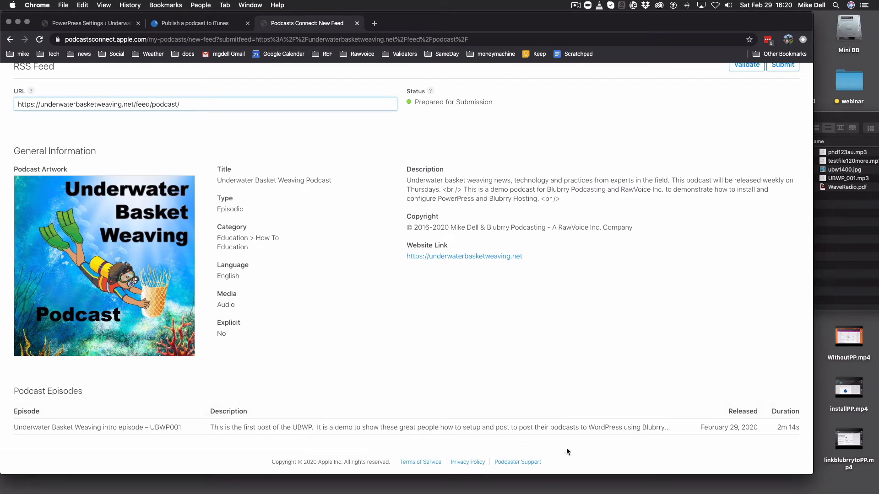
pyautogui.scroll(3, 531, 403)
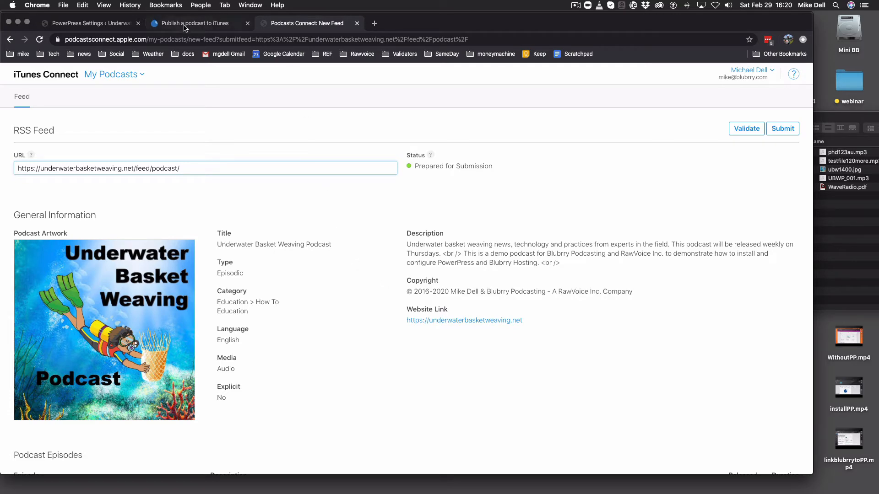
# - Enter the show's iTunes podcast link as the Apple Subscription URL in the PowerPress Destinations and save the settings
pyautogui.click(114, 26)
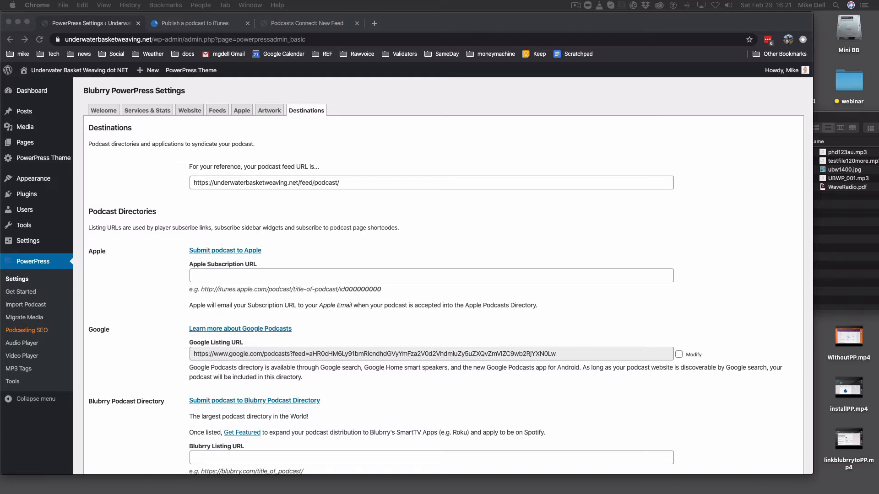
pyautogui.click(398, 275)
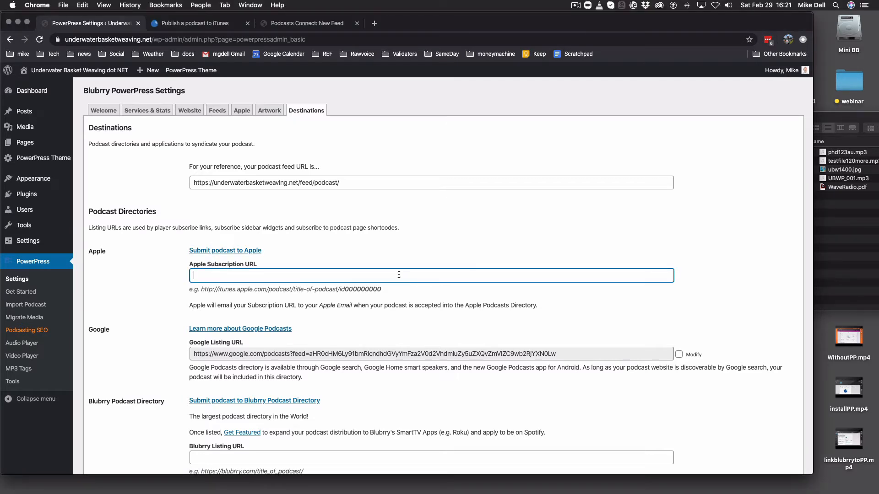
pyautogui.write('https://itunes.apple.com/us/podcast/mike-dells-world-podcast/id214057150')
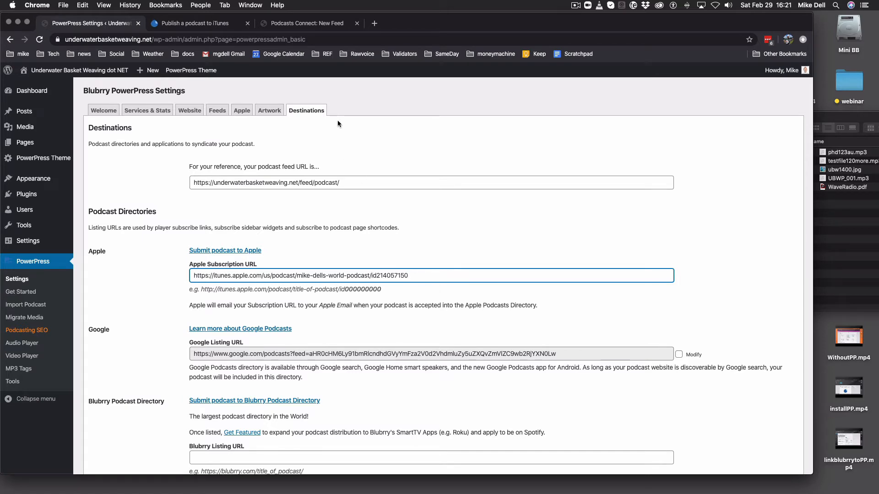
pyautogui.scroll(-20, 508, 242)
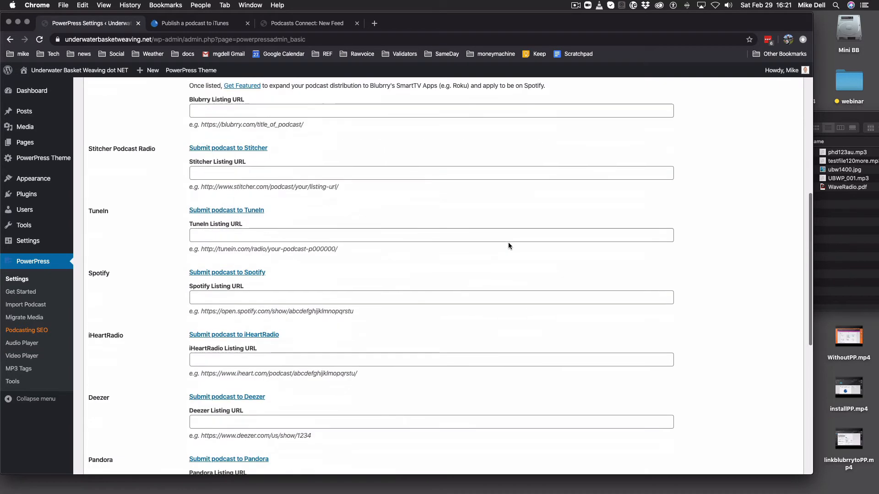
pyautogui.click(107, 395)
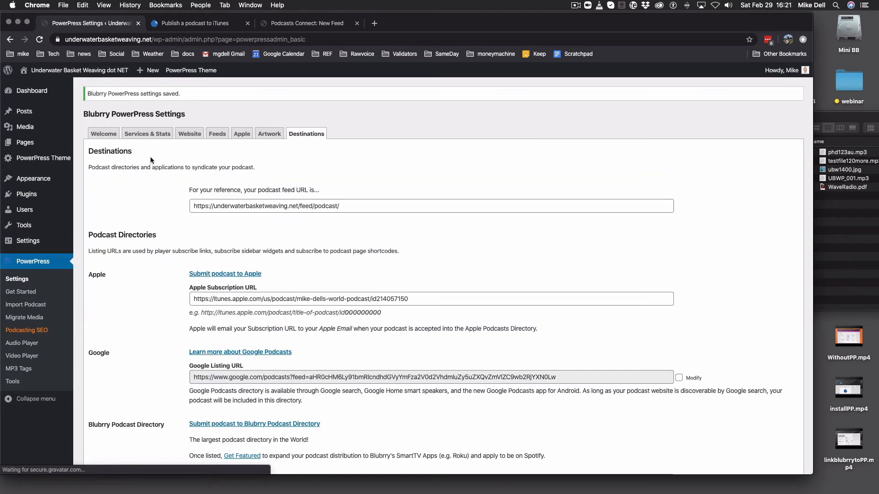
# - Check the podcast subscribe links on the public site and return to the PowerPress Destinations settings
pyautogui.moveTo(69, 70)
pyautogui.click(41, 87)
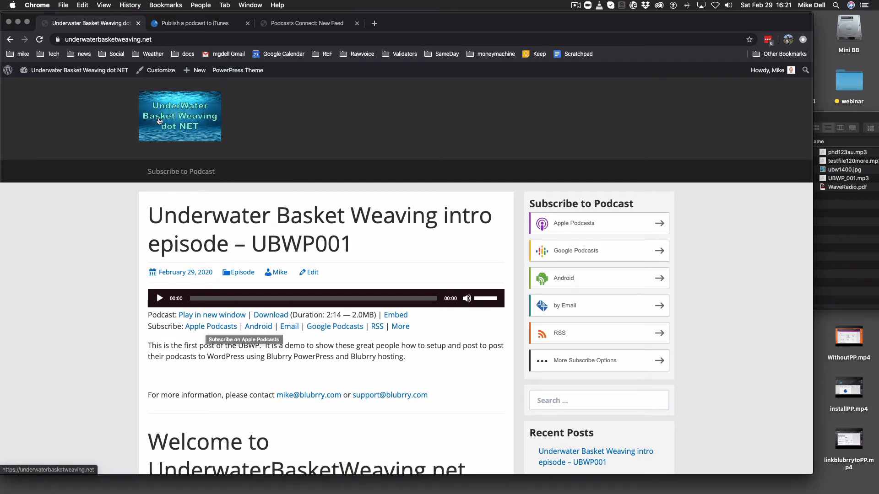
pyautogui.moveTo(79, 73)
pyautogui.click(32, 85)
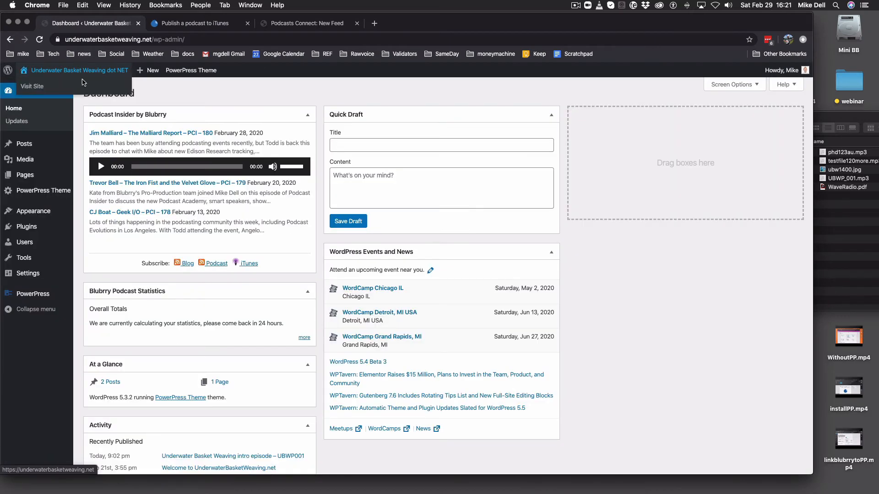
pyautogui.click(32, 294)
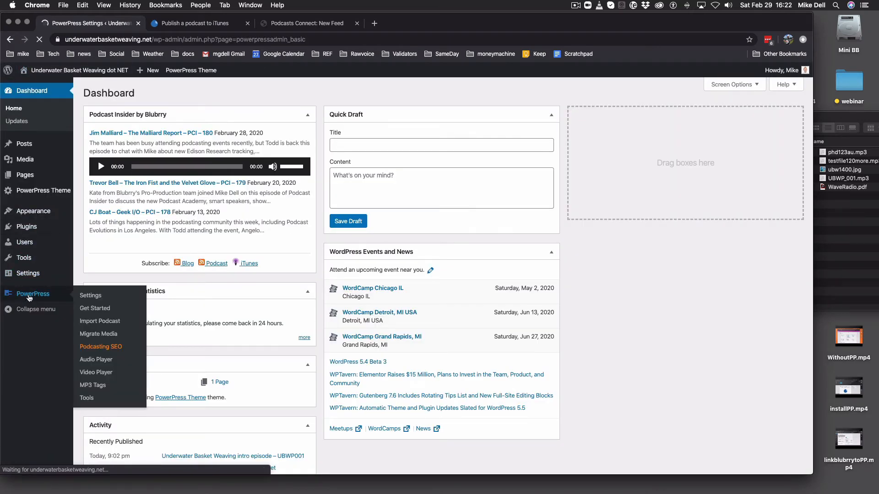
pyautogui.click(306, 110)
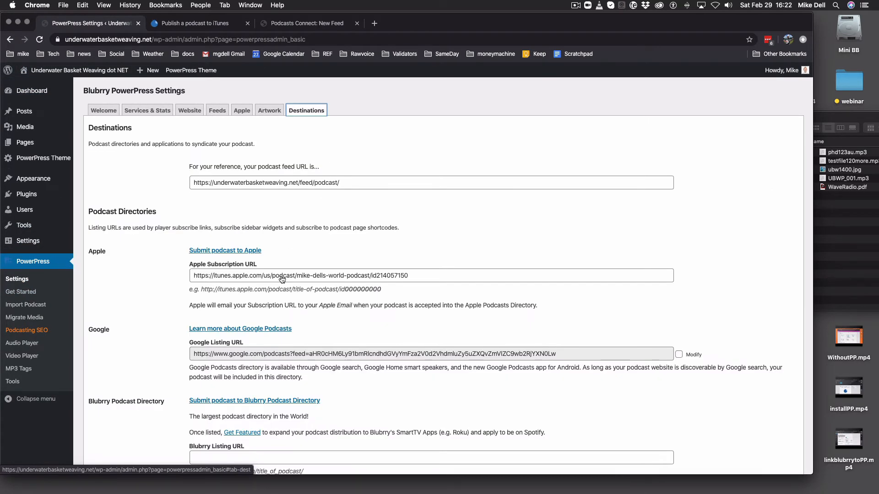
# - Examine the submission links and listing URL fields for the other podcast directories, from Blubrry and Stitcher through Deezer and Pandora
pyautogui.scroll(-5, 276, 358)
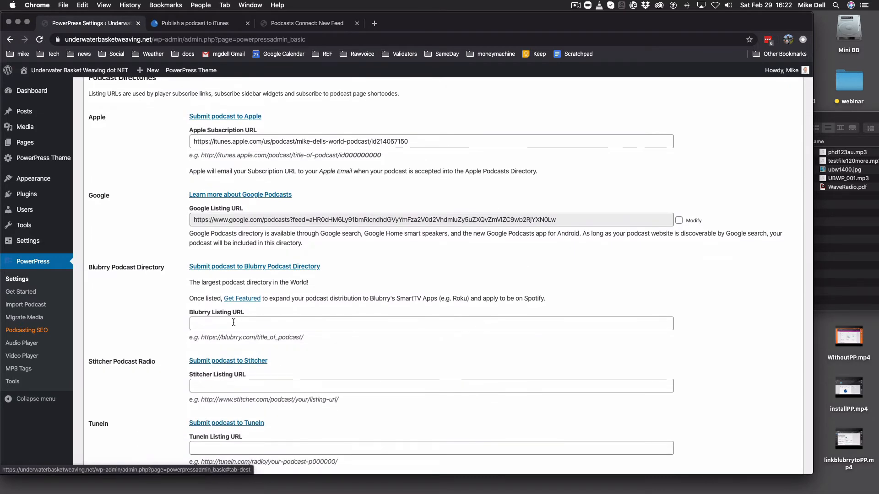
pyautogui.click(250, 323)
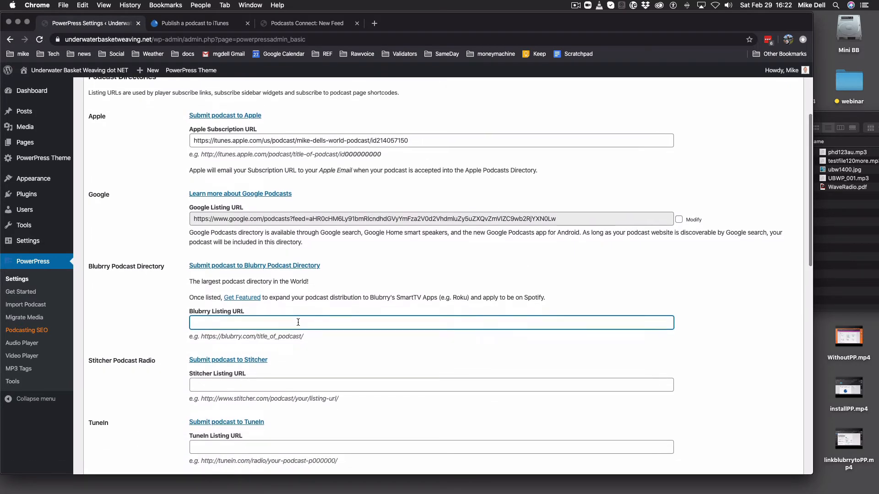
pyautogui.scroll(-2, 298, 325)
pyautogui.scroll(-1, 298, 310)
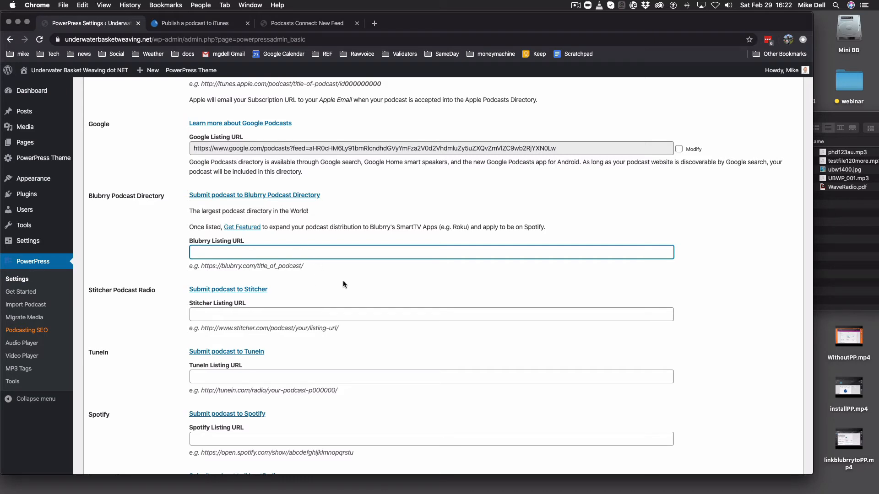
pyautogui.scroll(-3, 333, 271)
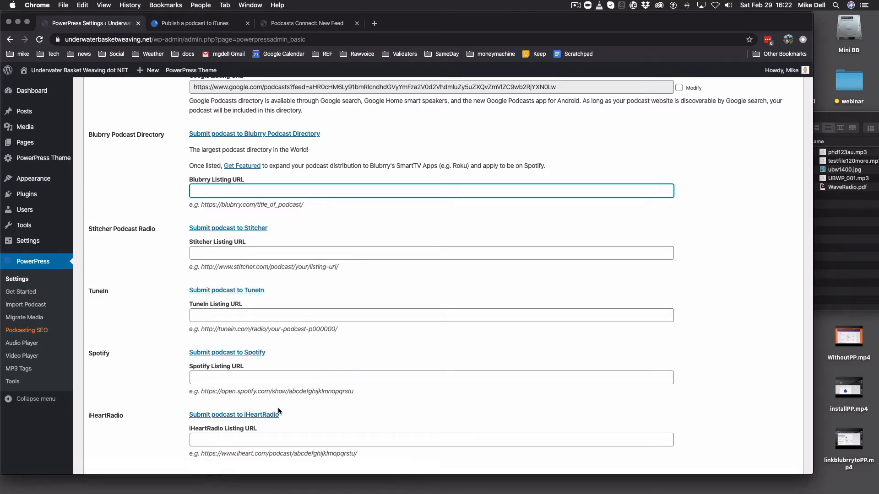
pyautogui.scroll(-5, 279, 411)
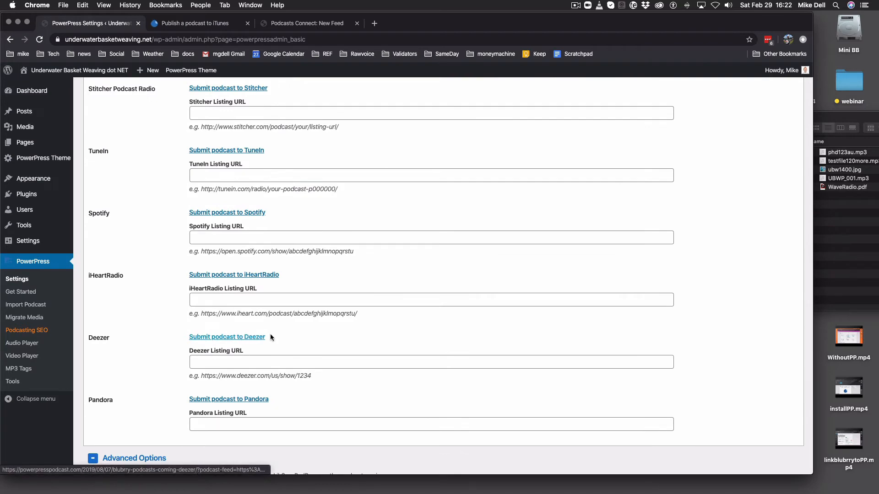
pyautogui.scroll(1, 330, 383)
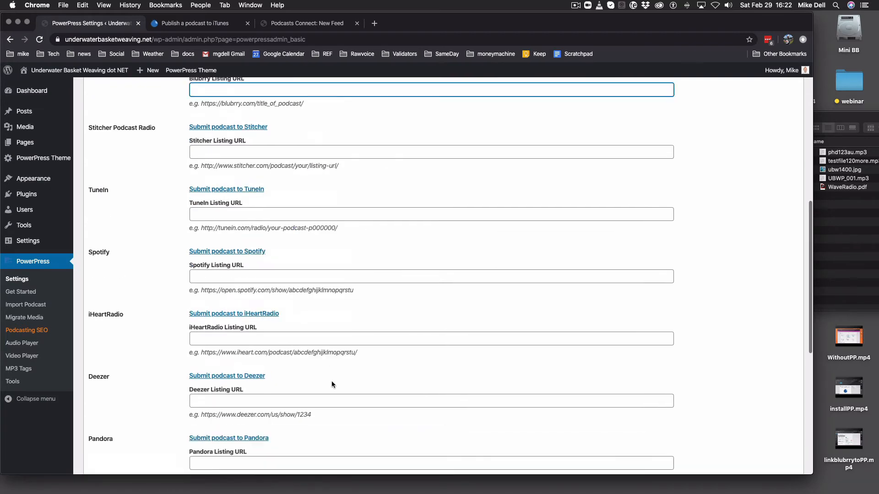
pyautogui.scroll(3, 331, 385)
pyautogui.scroll(-1, 340, 377)
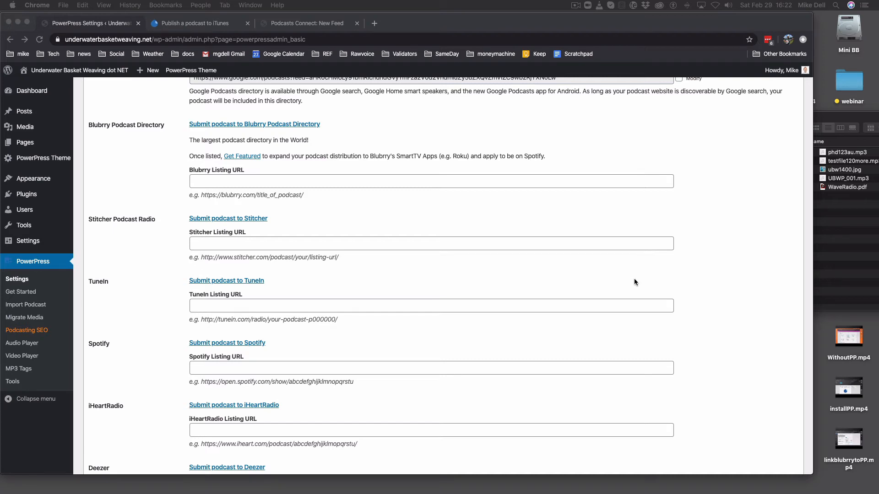
pyautogui.click(255, 182)
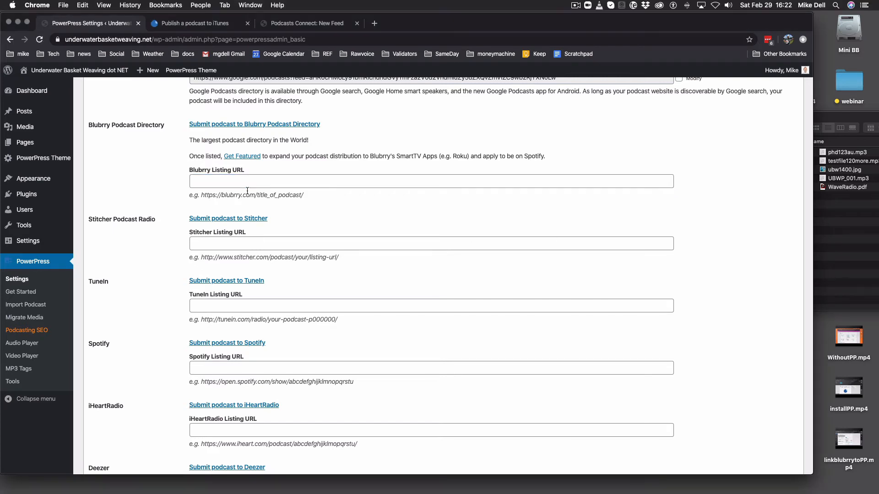
pyautogui.write('https://www.blubrry.com/ubwp/')
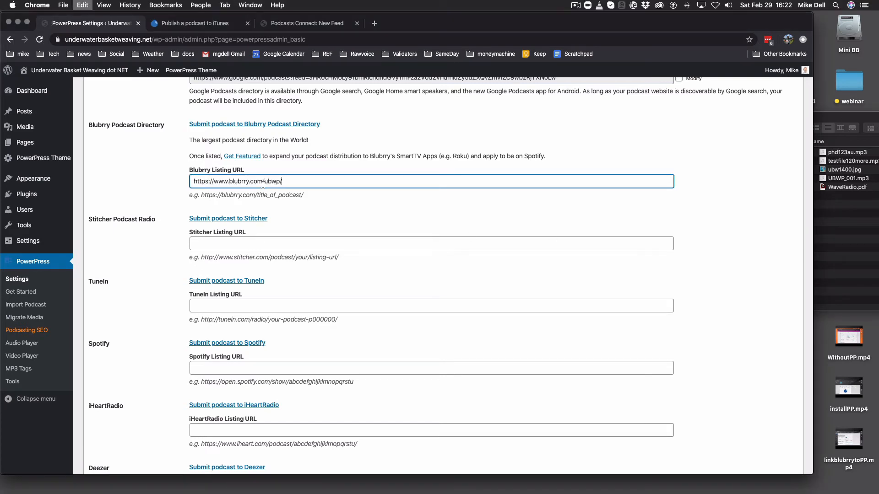
pyautogui.click(366, 212)
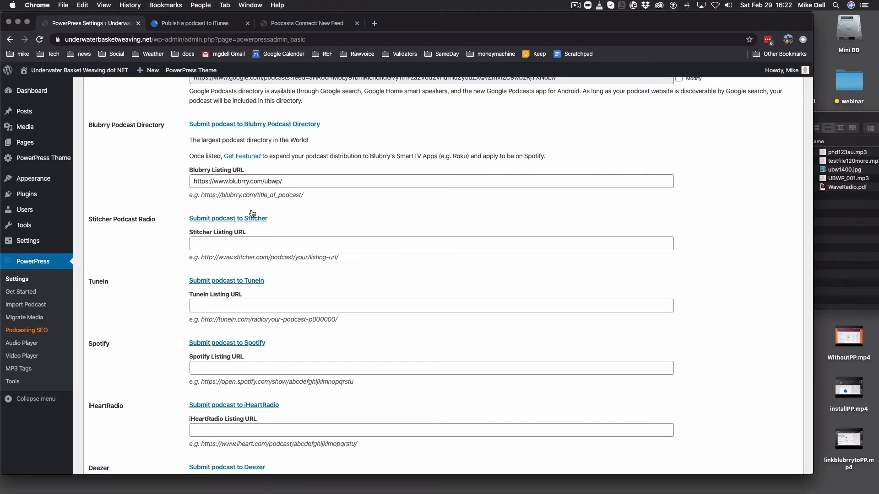
pyautogui.click(278, 40)
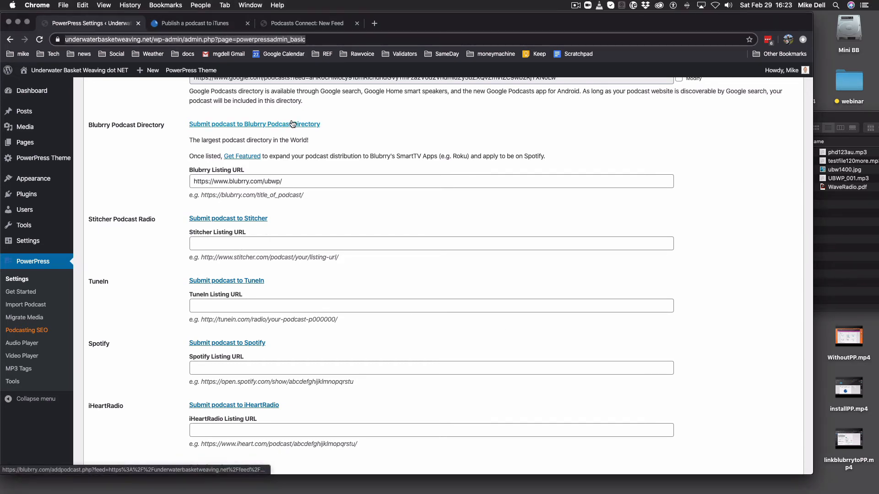
# - Fill in the Stitcher Listing URL with the show's stitcher.com link and the TuneIn Listing URL with its tunein.com link
pyautogui.click(236, 245)
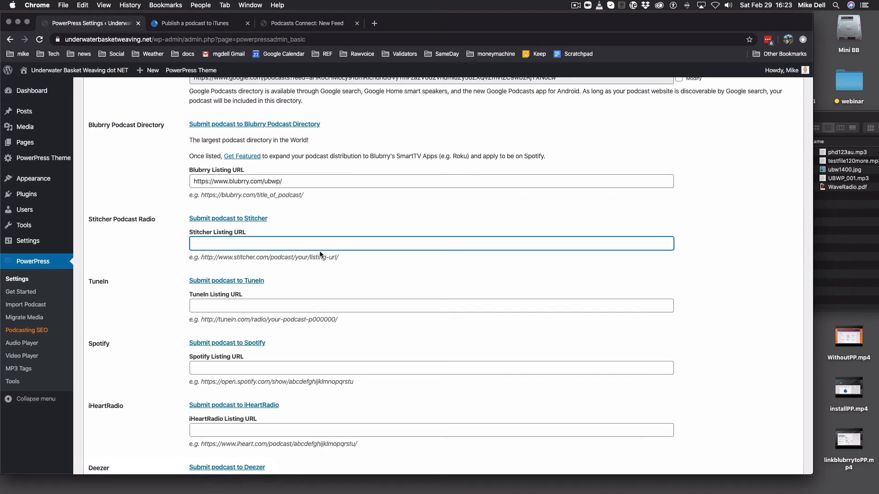
pyautogui.write('http://www.stitcher.com/podcast/geek-of-the-north-with-mike-dell ?mt=2&ls=1')
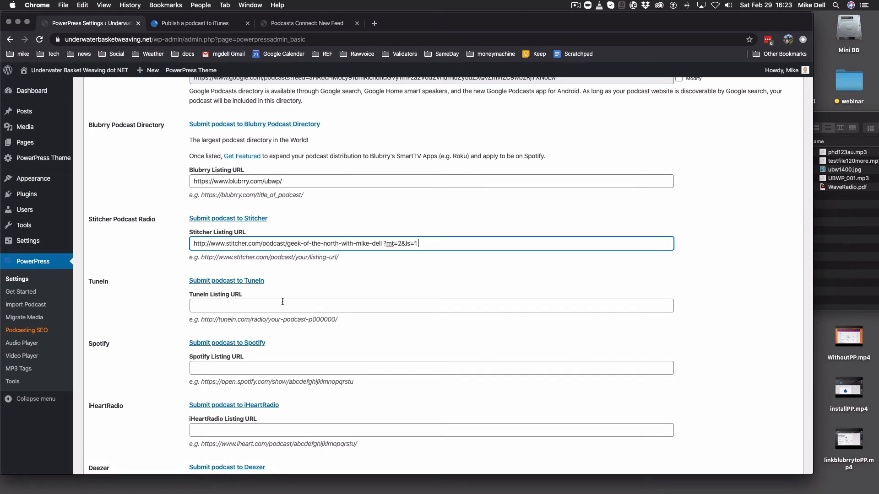
pyautogui.click(267, 303)
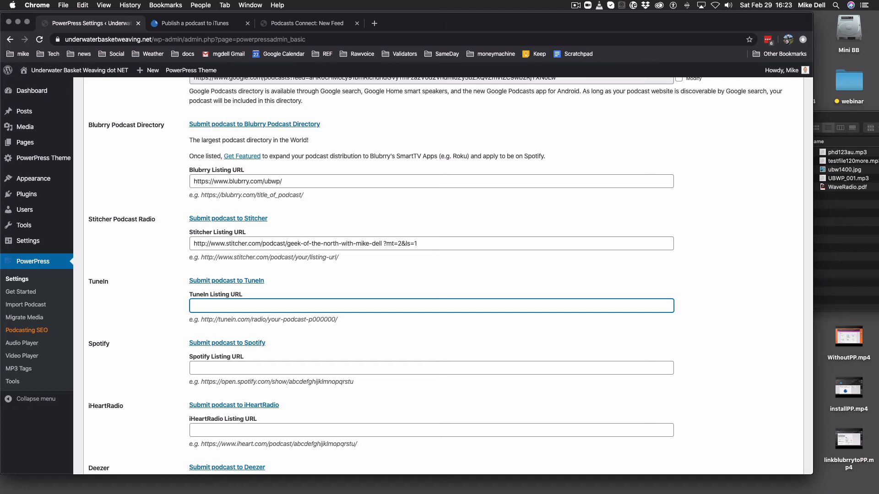
pyautogui.press('super+Tab')
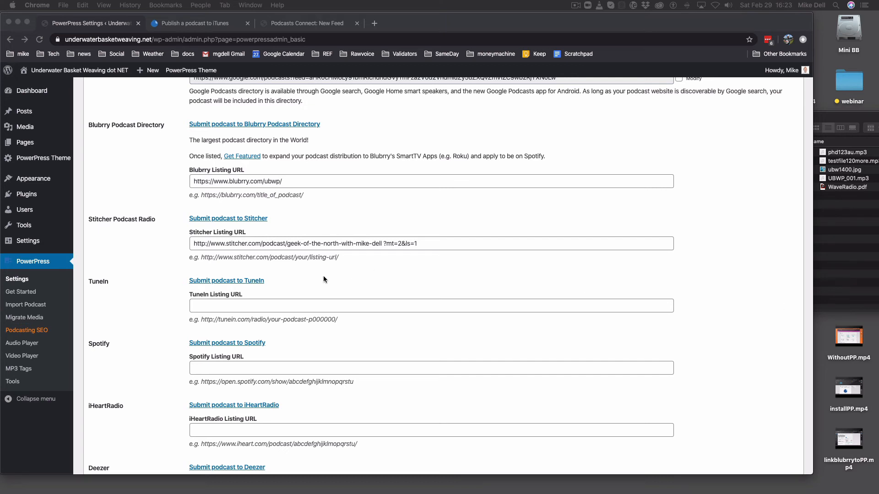
pyautogui.click(267, 305)
pyautogui.write('http://tunein.com/radio/Mike-Dells-World-p895031/')
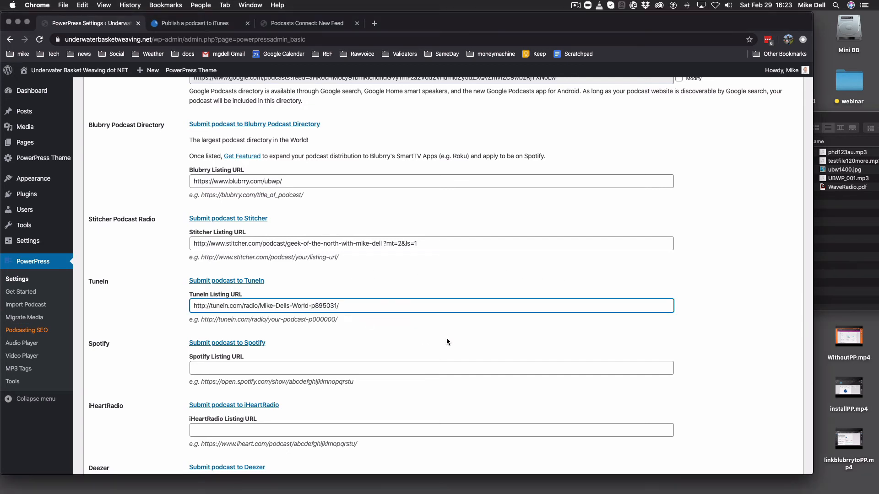
pyautogui.click(298, 367)
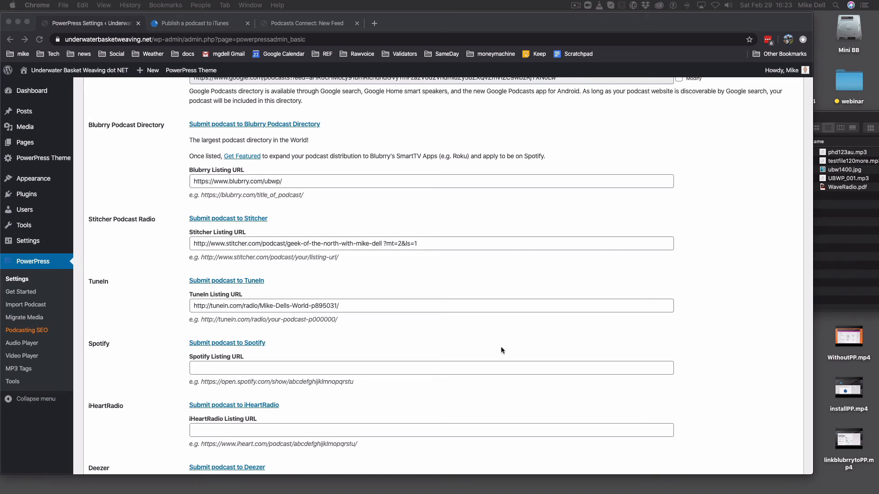
pyautogui.click(241, 363)
pyautogui.write('https://open.spotify.com/show/0NHBUJUjzQyn4nnTezWeTo?si=Mk3-Bam0TPWf3-yTSkGh3A')
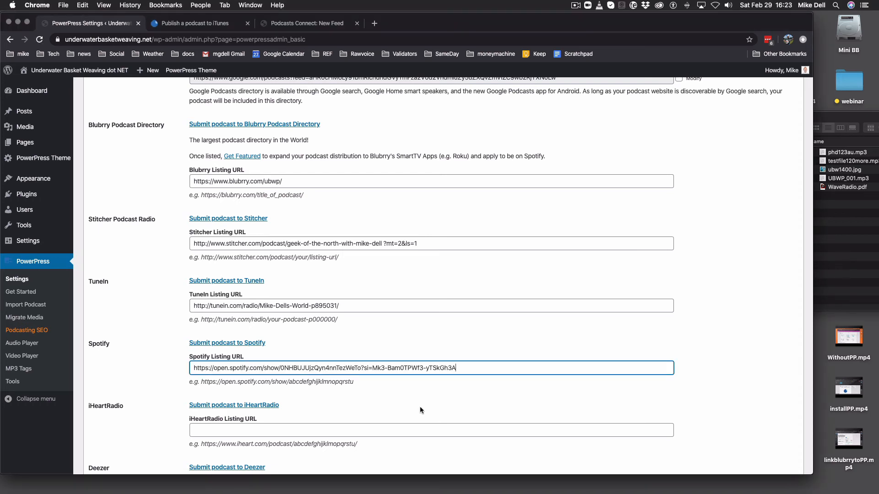
# - Enter the show's tunein.com link as a placeholder in the iHeartRadio, Deezer and Pandora Listing URLs
pyautogui.scroll(-4, 420, 406)
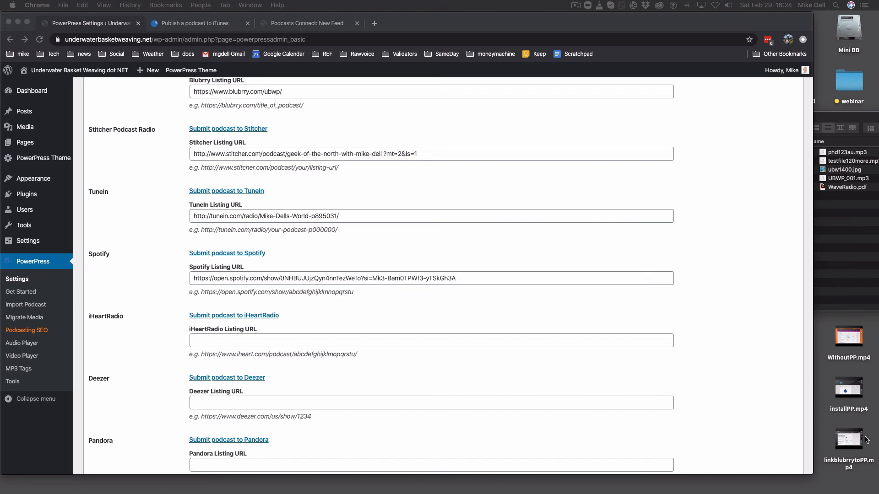
pyautogui.click(251, 343)
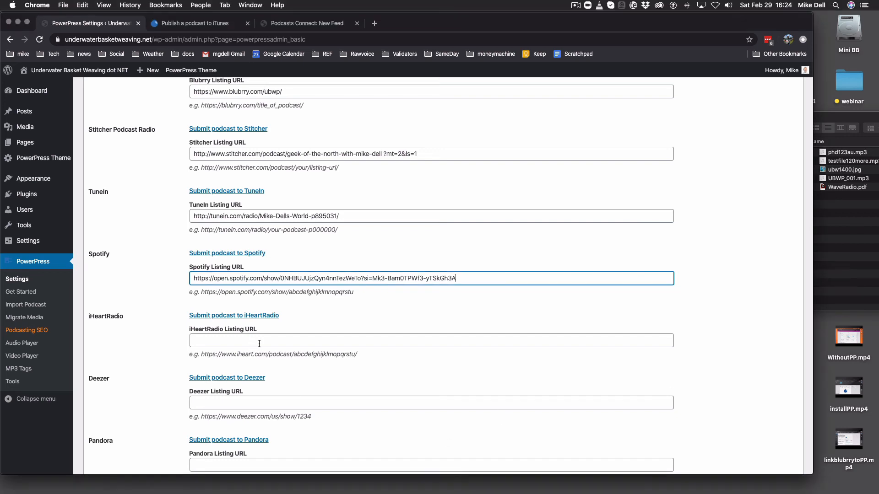
pyautogui.click(262, 344)
pyautogui.write('http://tunein.com/radio/Mike-Dells-World-p895031/')
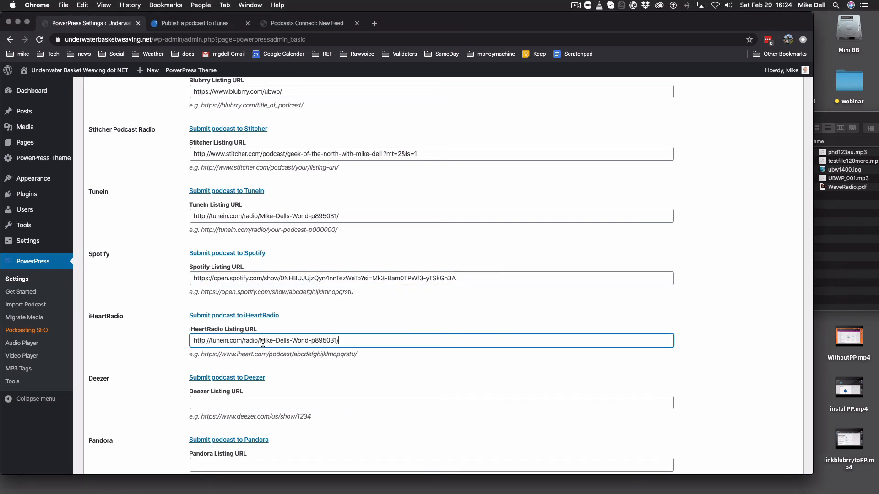
pyautogui.click(291, 402)
pyautogui.write('http://tunein.com/radio/Mike-Dells-World-p895031/')
pyautogui.scroll(-3, 339, 402)
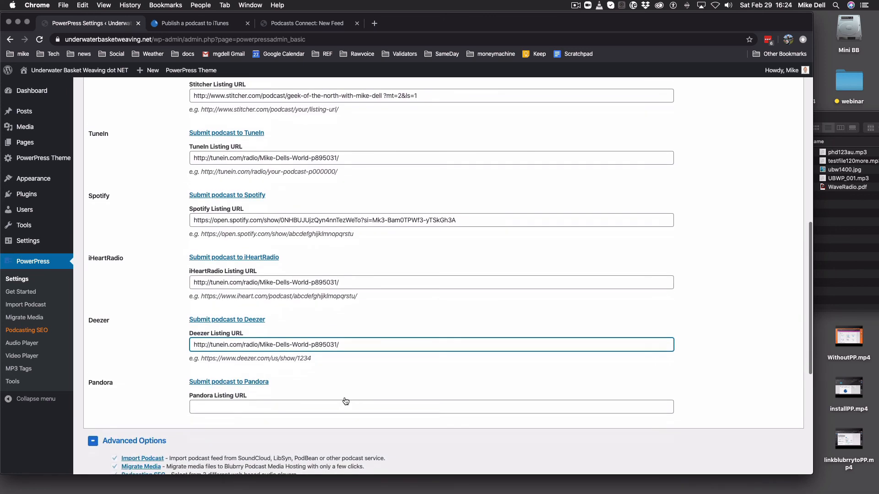
pyautogui.click(258, 408)
pyautogui.write('http://tunein.com/radio/Mike-Dells-World-p895031/')
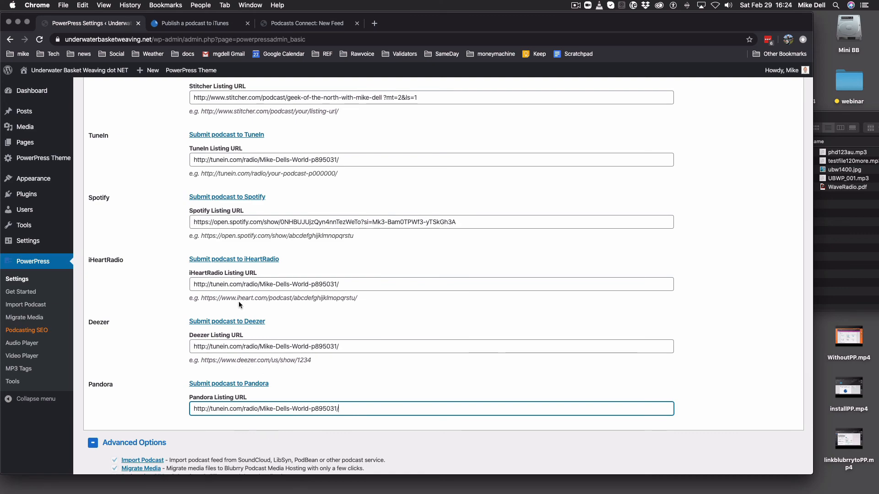
# - Look over the completed directory listing URLs and save the PowerPress Destinations settings
pyautogui.scroll(-1, 343, 376)
pyautogui.scroll(10, 344, 375)
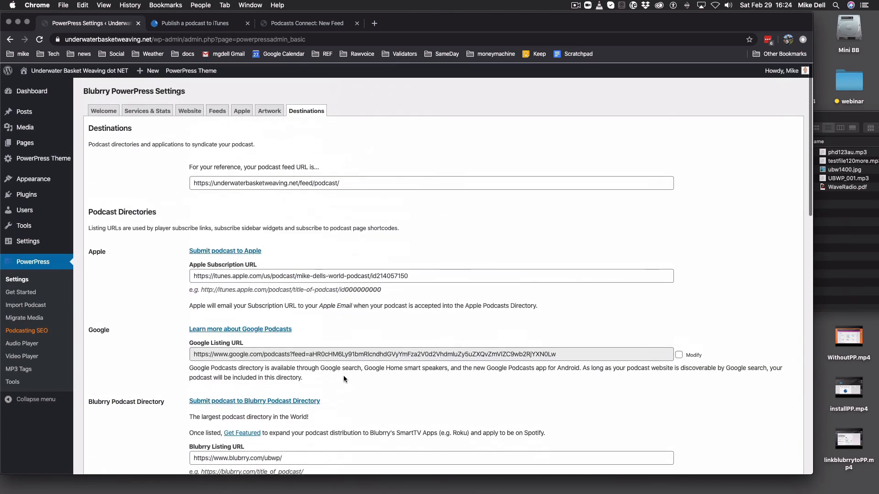
pyautogui.scroll(-14, 346, 376)
pyautogui.scroll(-3, 277, 393)
pyautogui.click(105, 339)
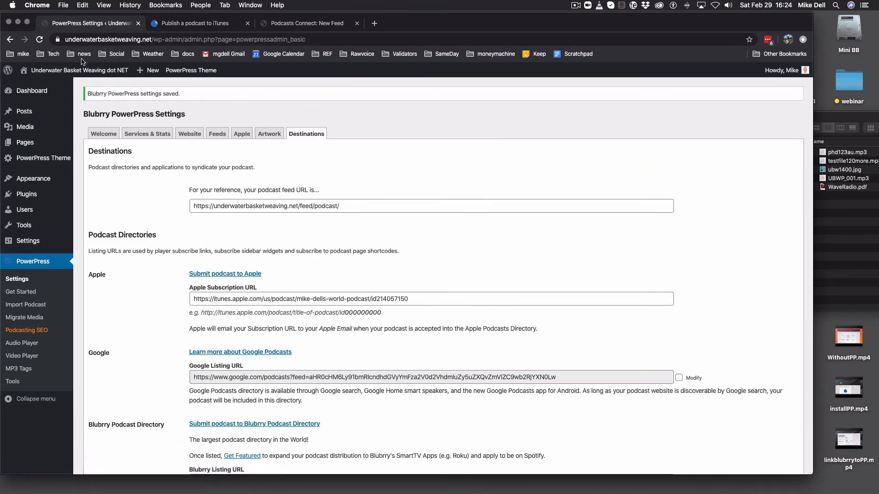
# - Check the subscribe links on the public site's home page and Subscribe to Podcast page, then return to the home page
pyautogui.click(63, 74)
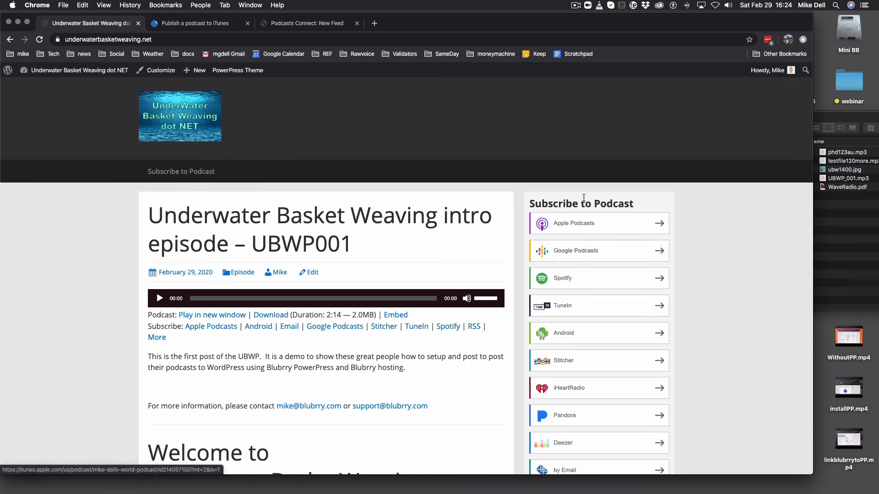
pyautogui.scroll(-3, 586, 339)
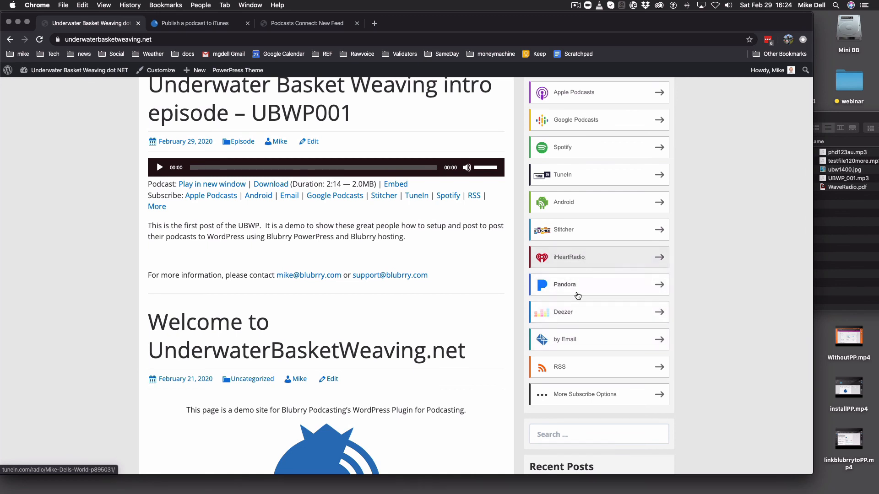
pyautogui.scroll(1, 178, 220)
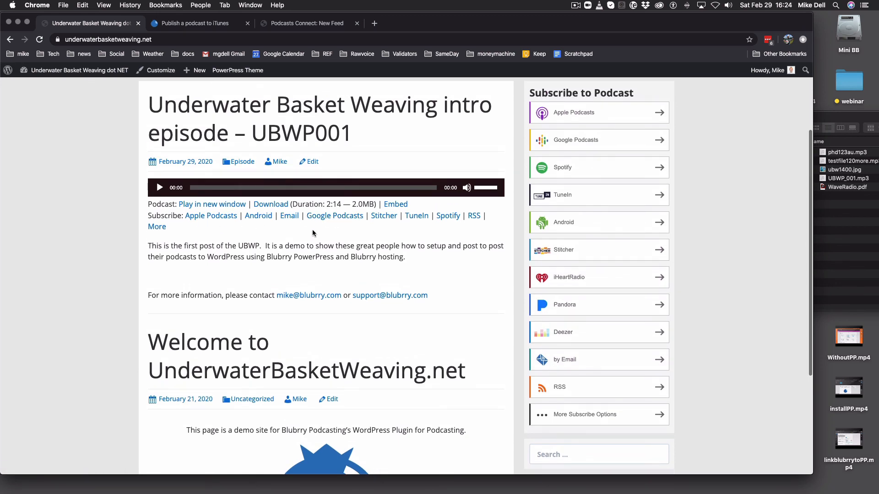
pyautogui.click(159, 229)
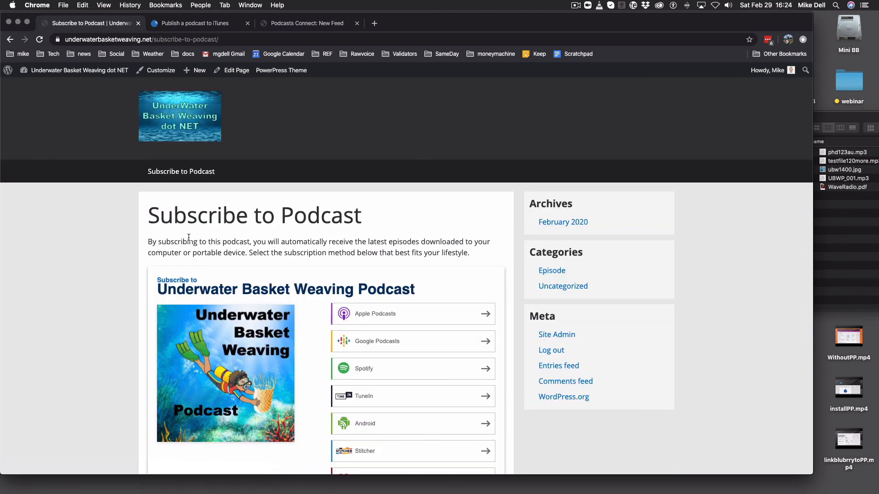
pyautogui.scroll(-5, 330, 263)
pyautogui.scroll(5, 327, 260)
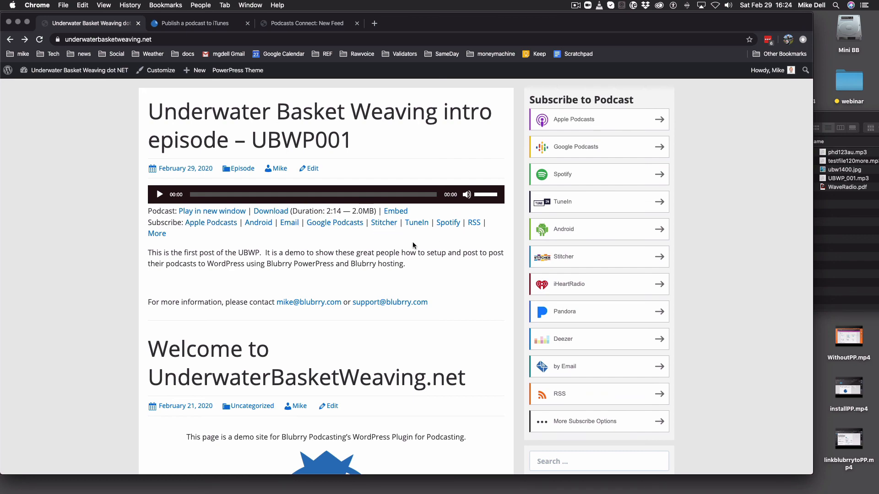
pyautogui.scroll(4, 447, 251)
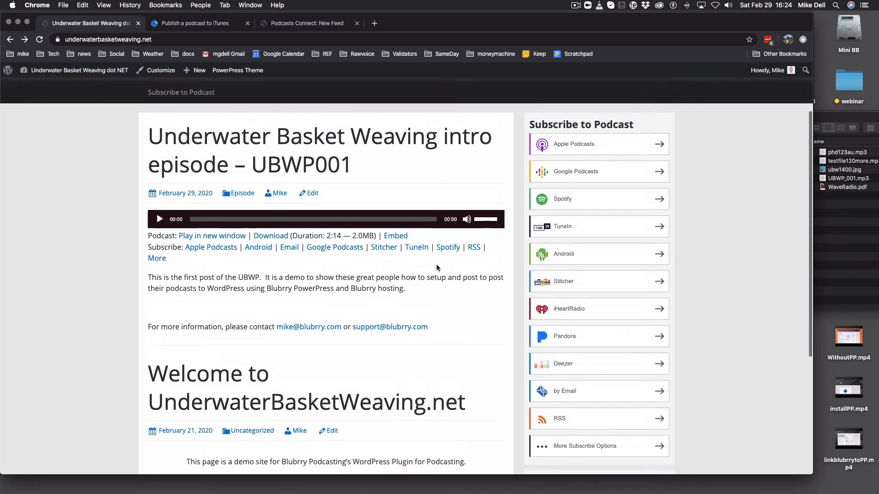
# - Reopen the PowerPress Destinations settings from the site dashboard and review the listing URLs from Apple down to Deezer
pyautogui.click(92, 72)
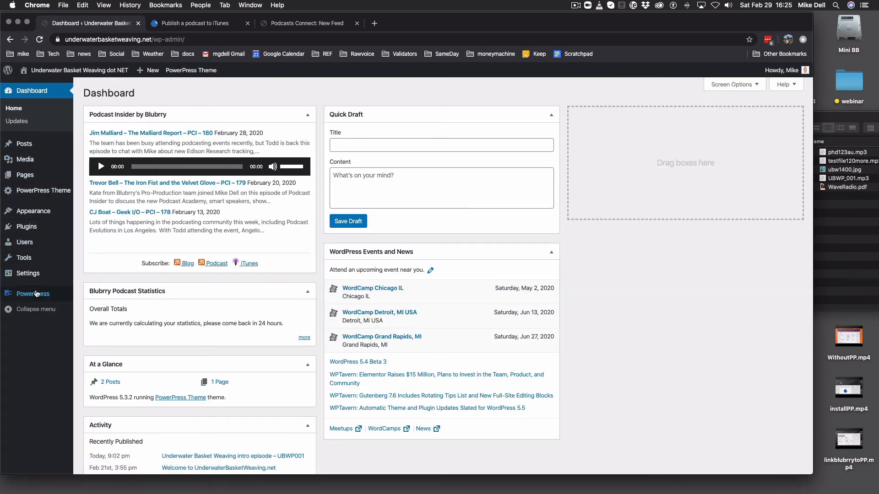
pyautogui.click(33, 294)
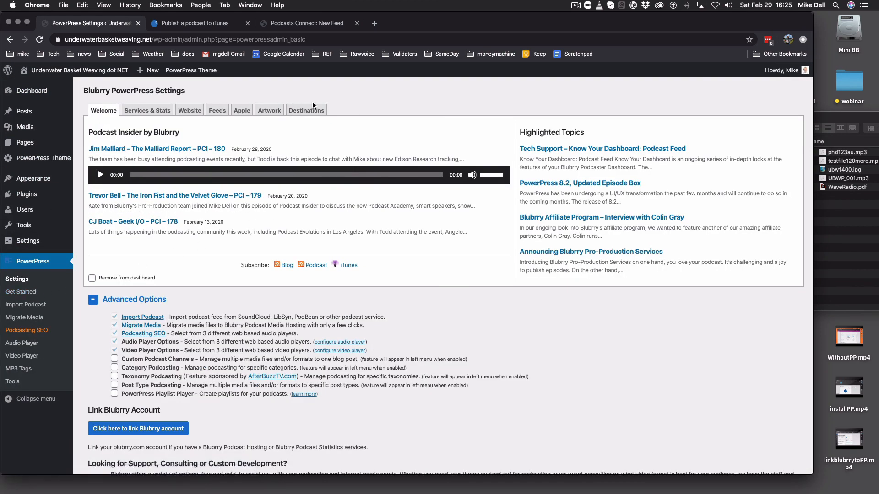
pyautogui.click(309, 111)
pyautogui.scroll(-5, 428, 173)
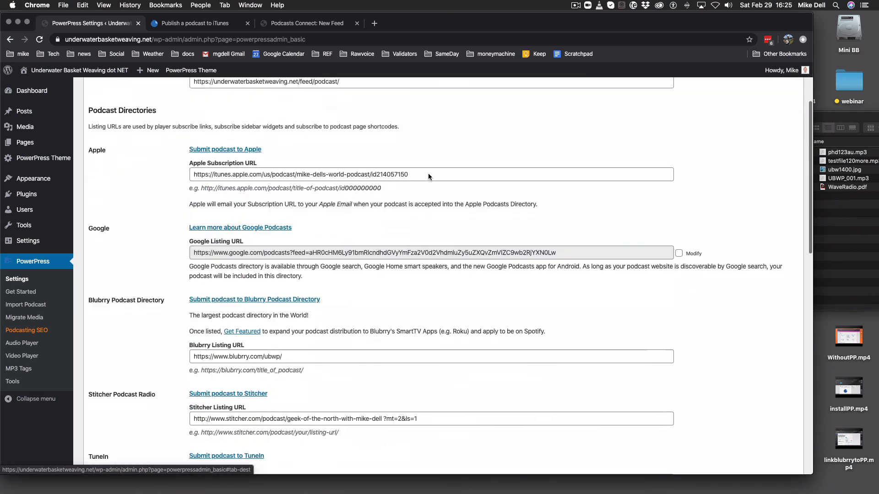
pyautogui.scroll(-4, 260, 263)
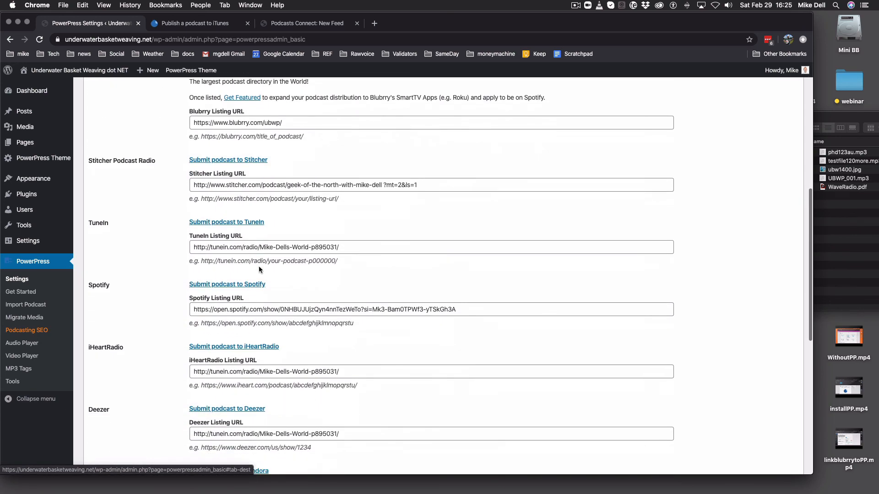
pyautogui.scroll(7, 257, 264)
pyautogui.scroll(3, 258, 264)
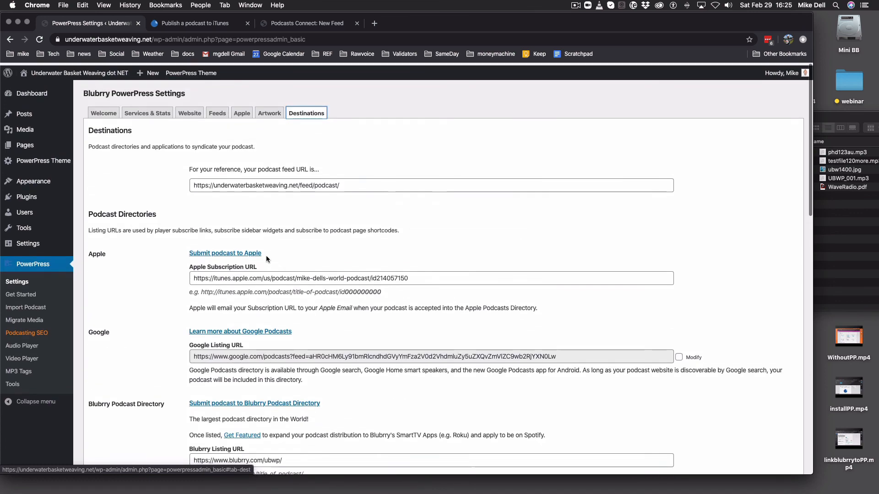